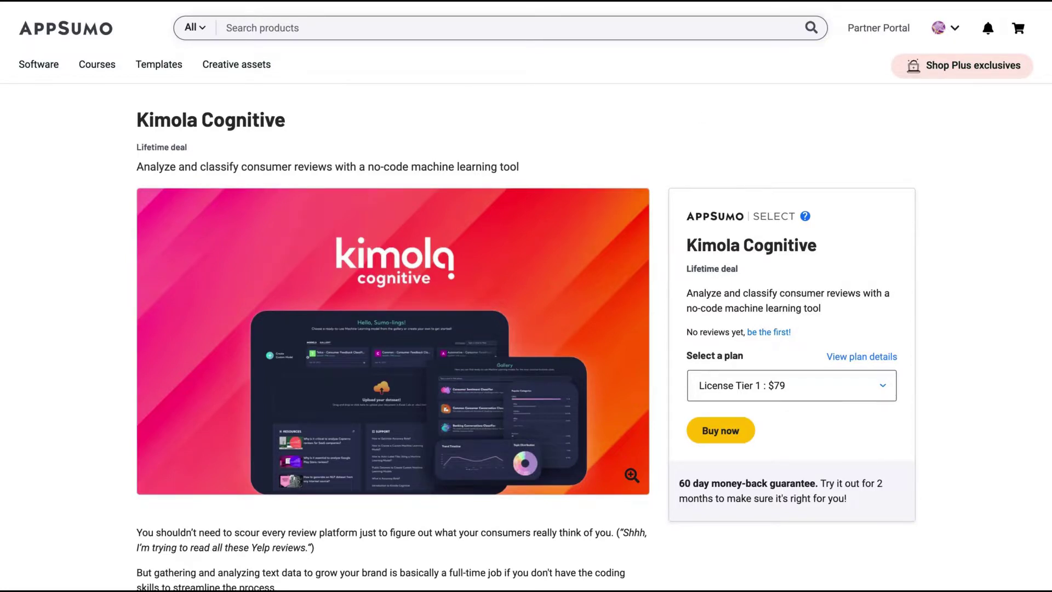
Step: Scroll the Kimola Cognitive deal page past the Overview video to Plans & features
scroll(694, 123, down, 5)
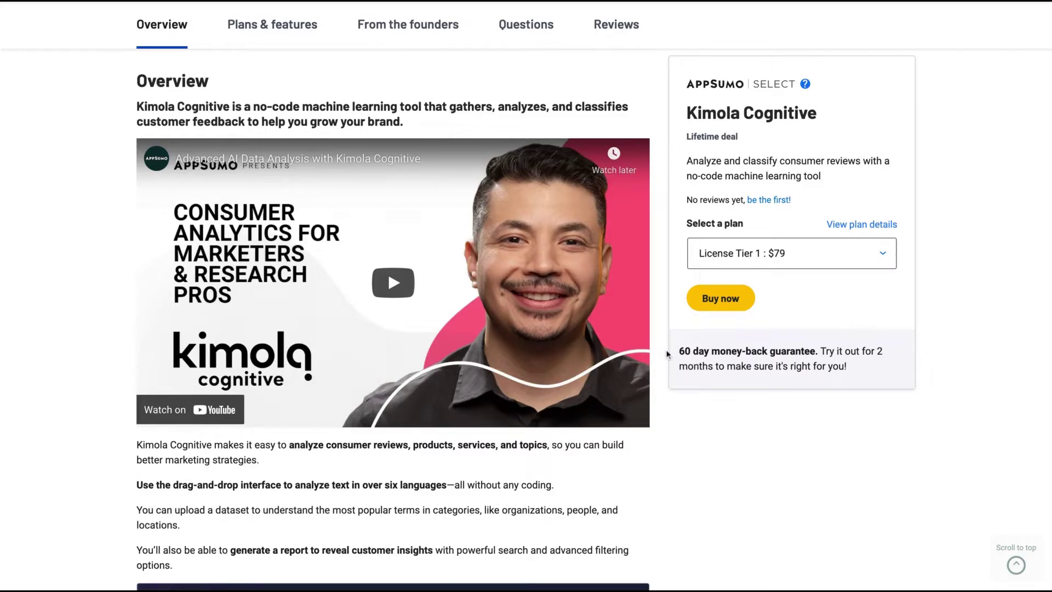
scroll(660, 354, down, 5)
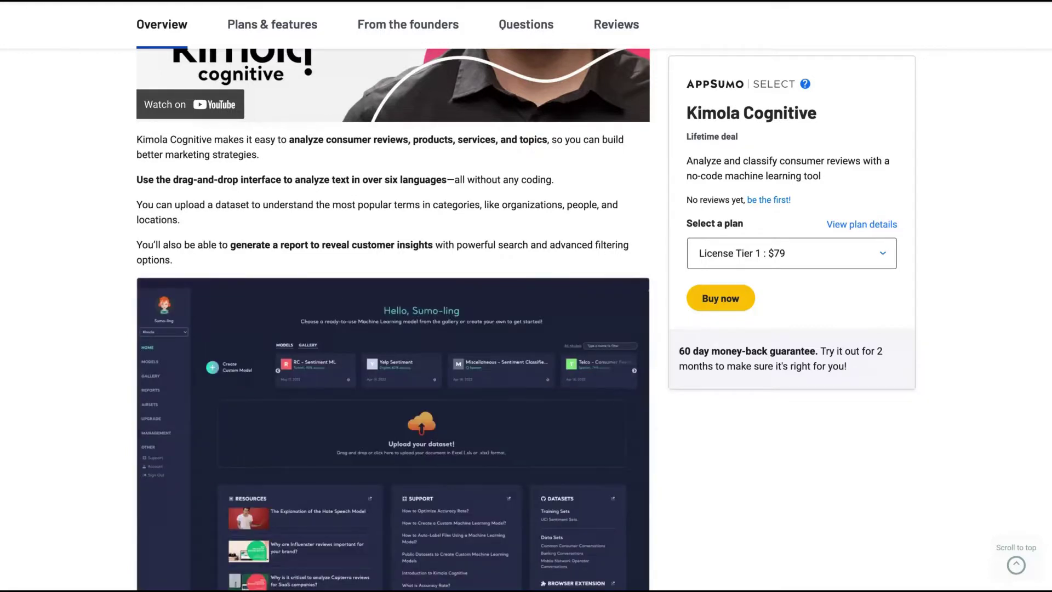
scroll(393, 318, down, 10)
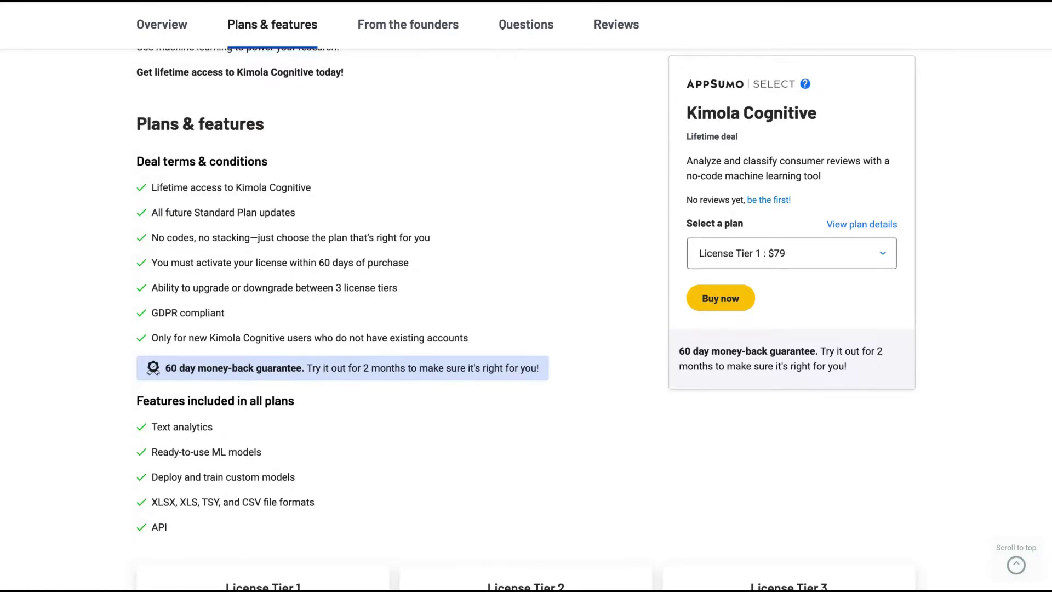
Step: Scroll down to compare the $79, $159 and $299 License Tier cards
scroll(536, 349, down, 5)
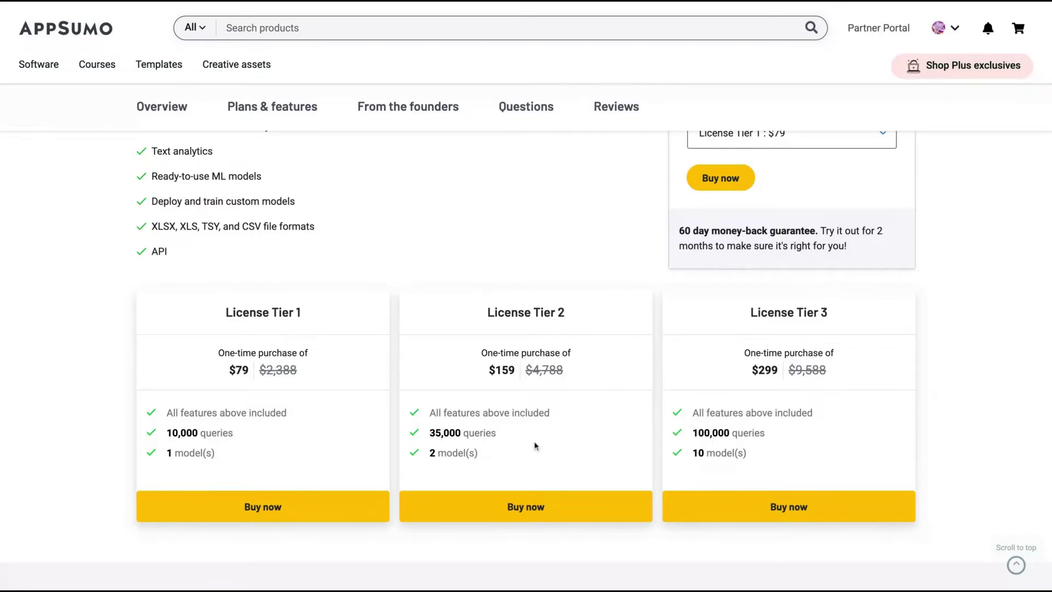
scroll(548, 433, down, 2)
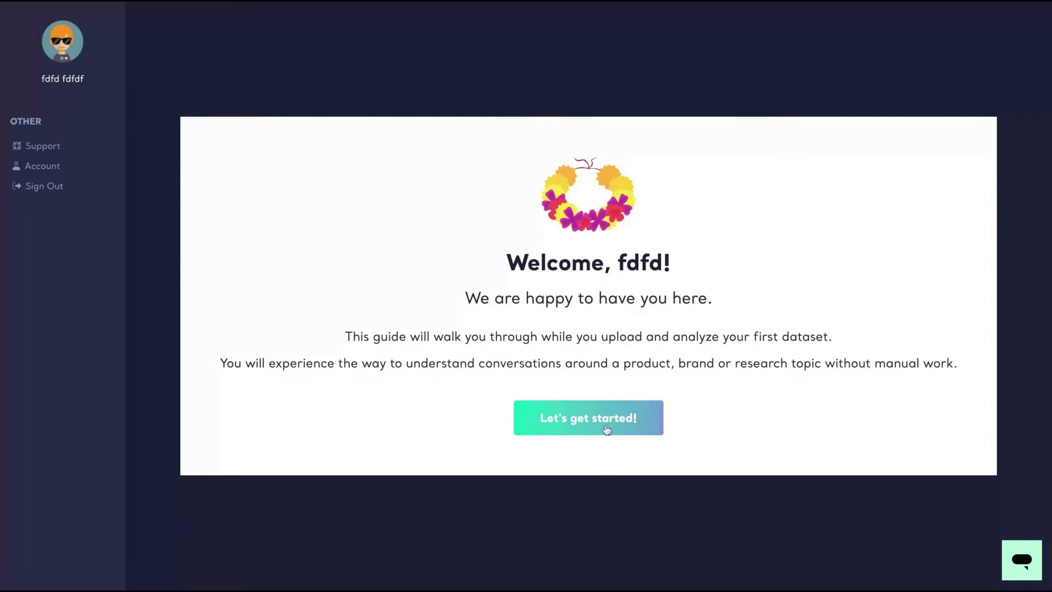
Step: Start the onboarding guide and get the Consumer Conversations sample dataset from the gallery
click(607, 429)
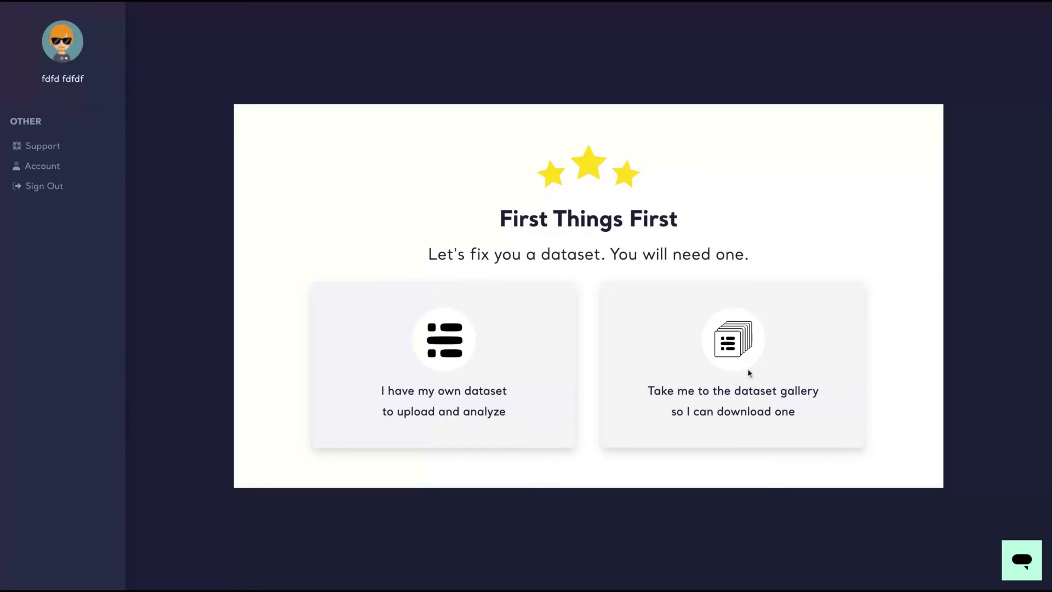
click(815, 356)
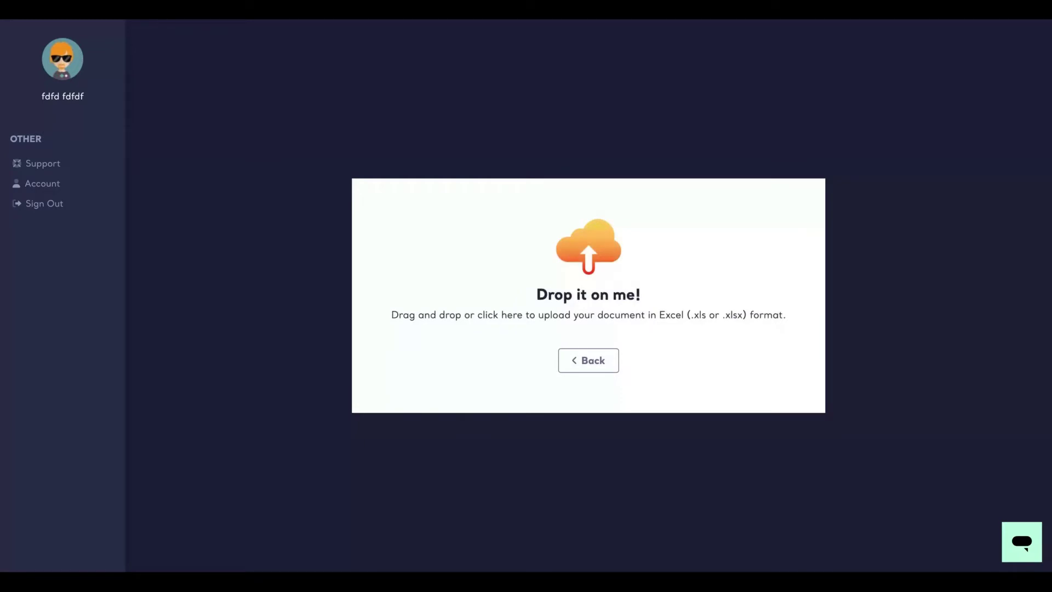
Step: Upload the 100-row feedback Excel file with Content as the text column
drag(603, 233, 604, 232)
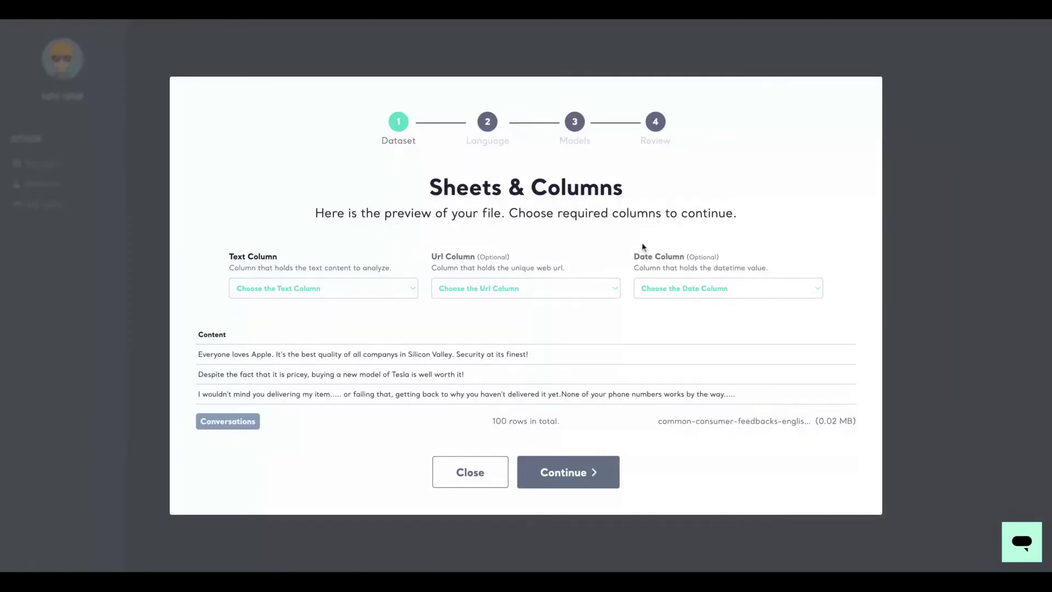
click(270, 289)
click(257, 304)
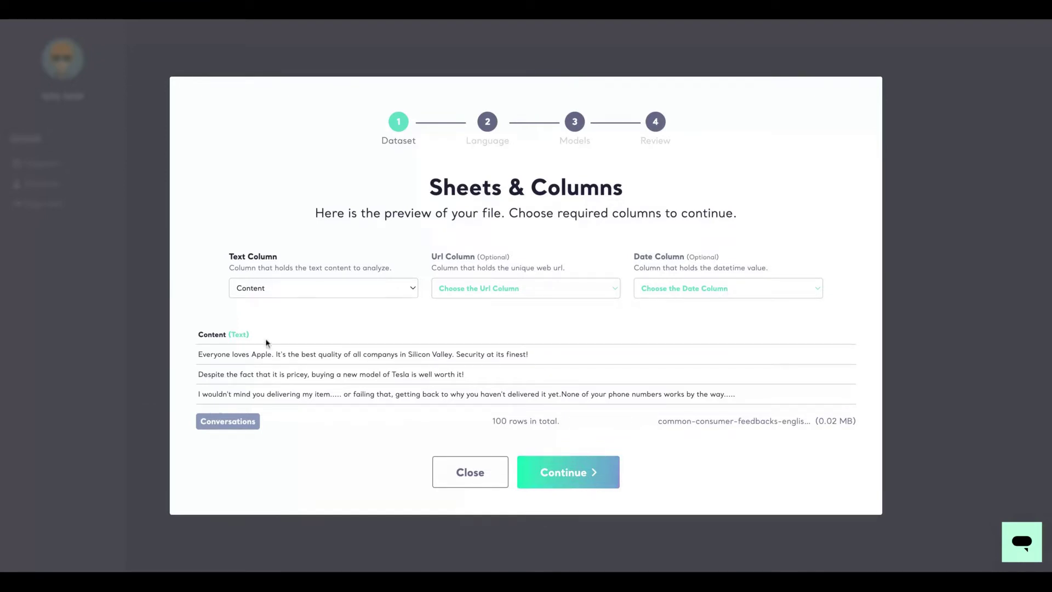
mouse_move(231, 257)
mouse_down()
mouse_move(287, 261)
mouse_move(229, 256)
mouse_up()
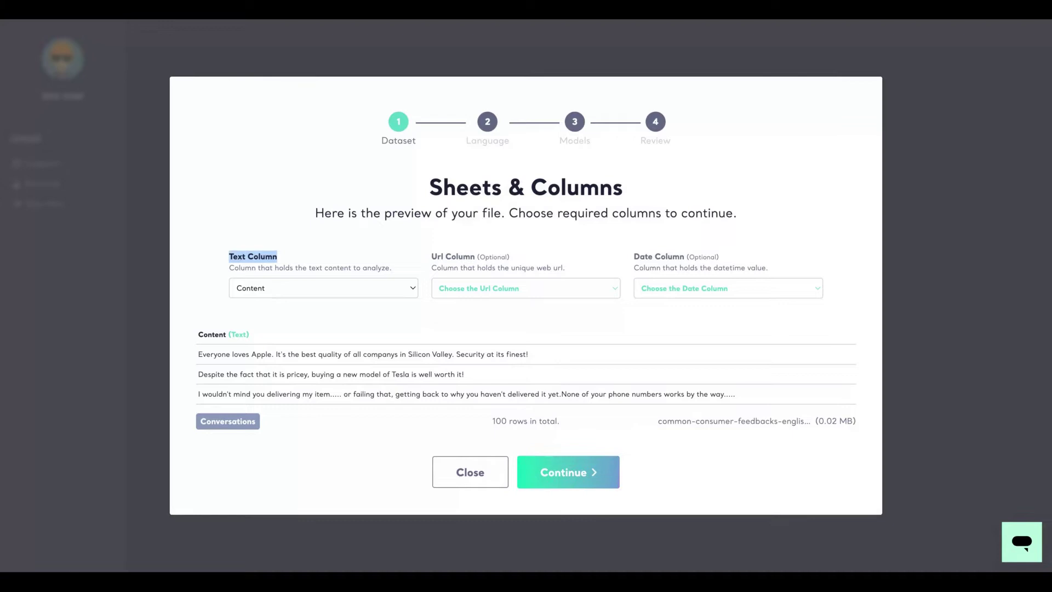
click(564, 472)
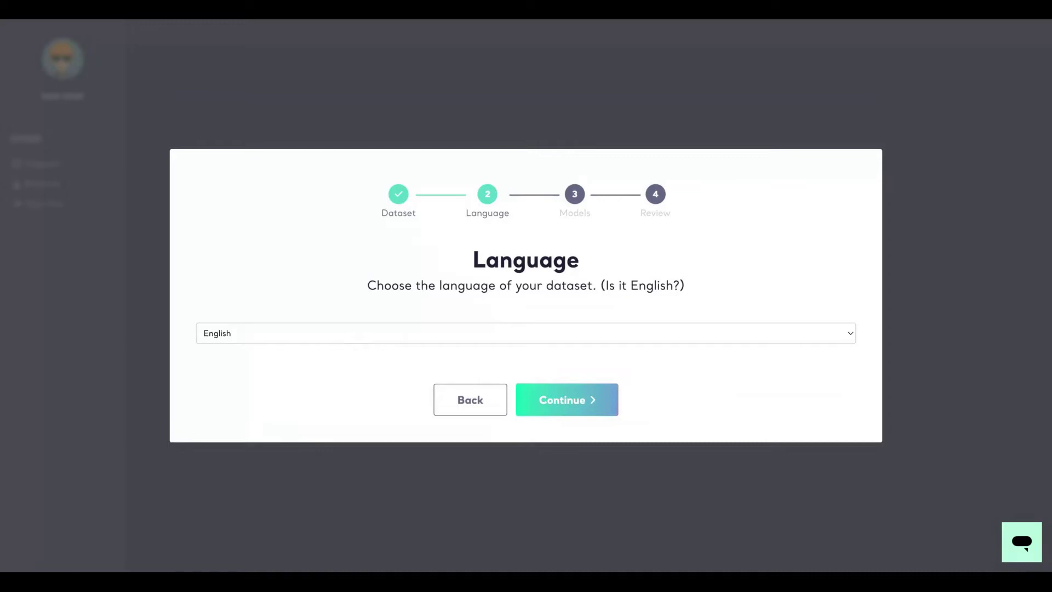
Step: Keep English as the language and select the Consumer Sentiment Classifier model
click(564, 398)
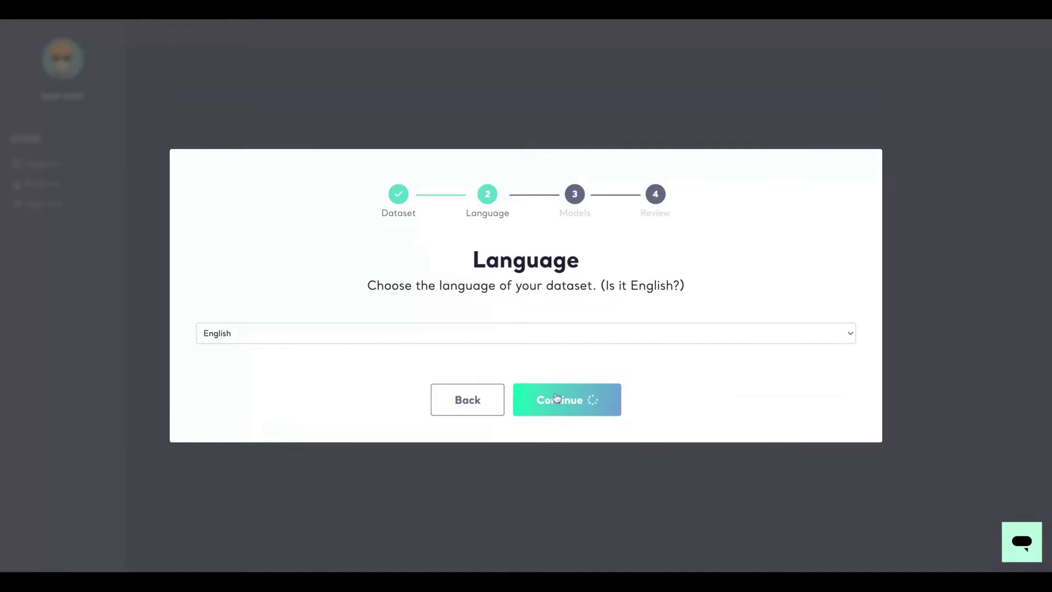
scroll(385, 337, down, 1)
scroll(383, 337, up, 1)
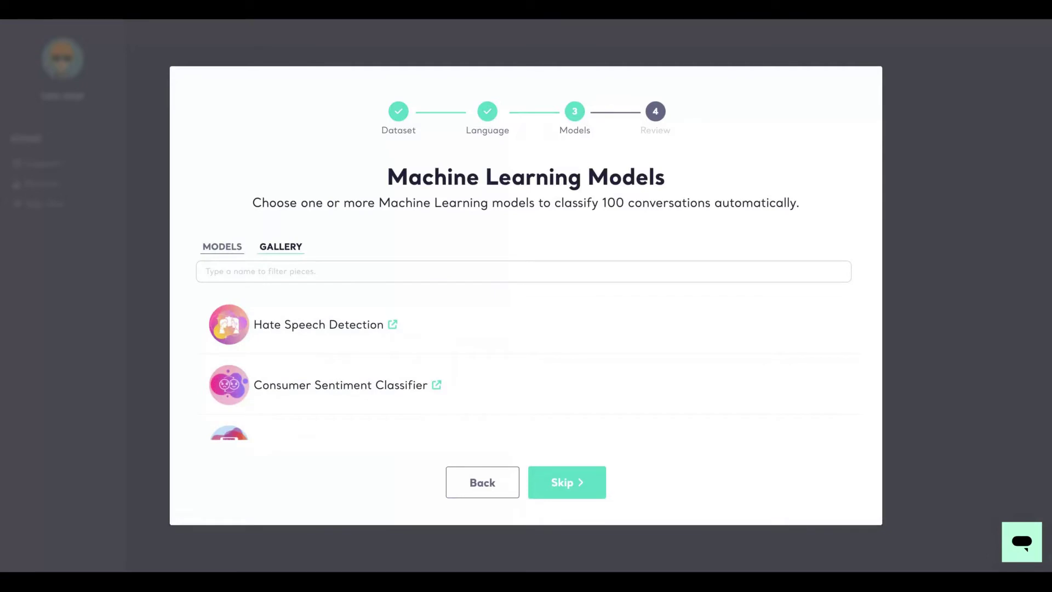
click(337, 383)
scroll(336, 416, down, 2)
click(336, 356)
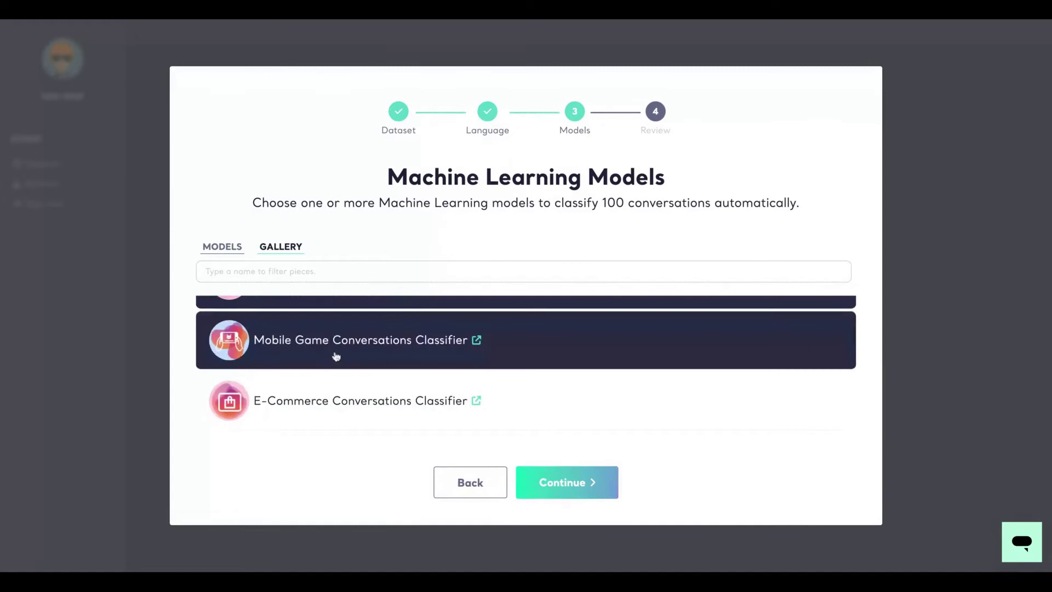
Step: Add the Hate Speech Detection and E-Commerce Conversations Classifier models
scroll(333, 357, up, 2)
scroll(306, 353, down, 1)
scroll(307, 357, up, 1)
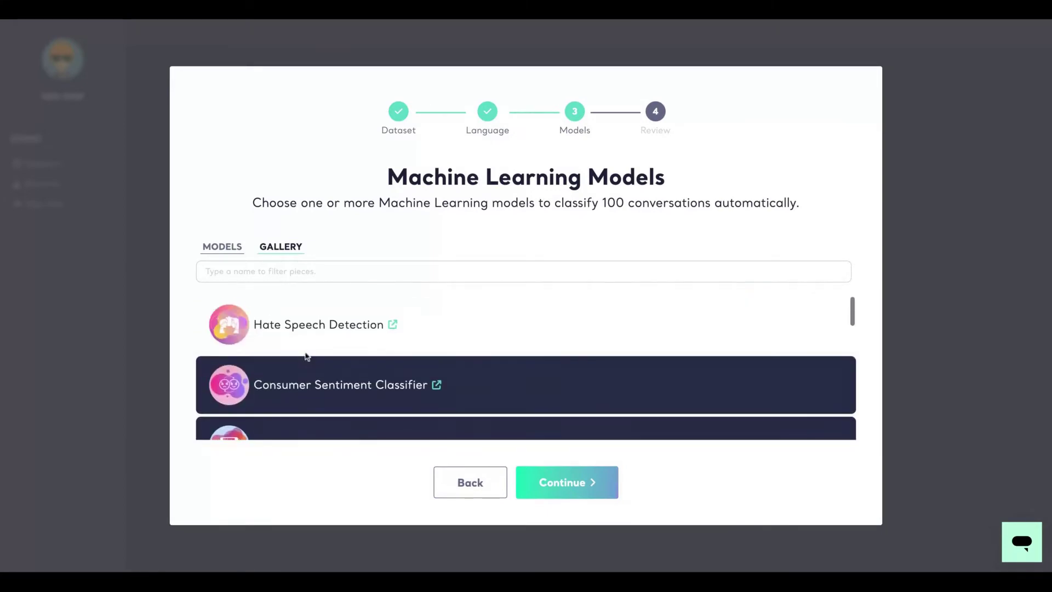
scroll(308, 340, down, 1)
scroll(308, 329, up, 1)
click(310, 327)
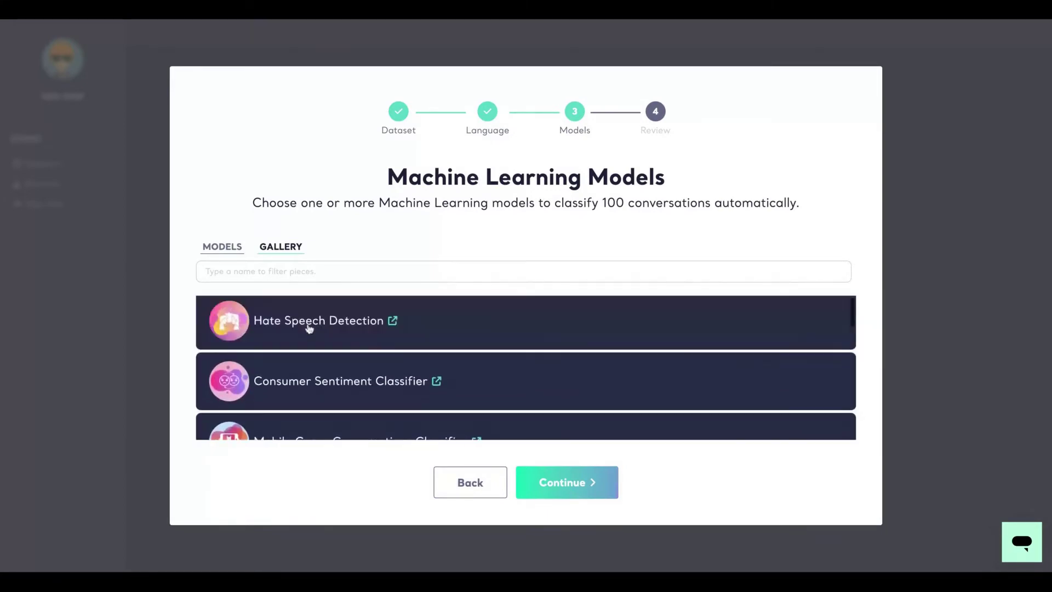
scroll(324, 367, down, 4)
click(340, 350)
Step: Move on to the Review step listing the three models for the AppSumo report
scroll(356, 384, down, 1)
scroll(367, 410, down, 3)
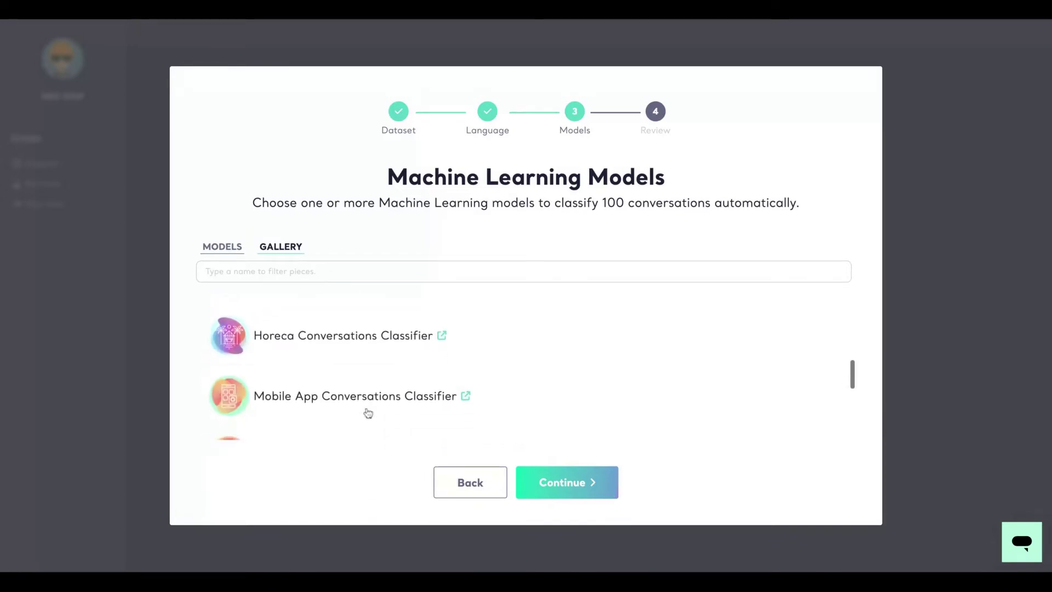
scroll(386, 384, down, 2)
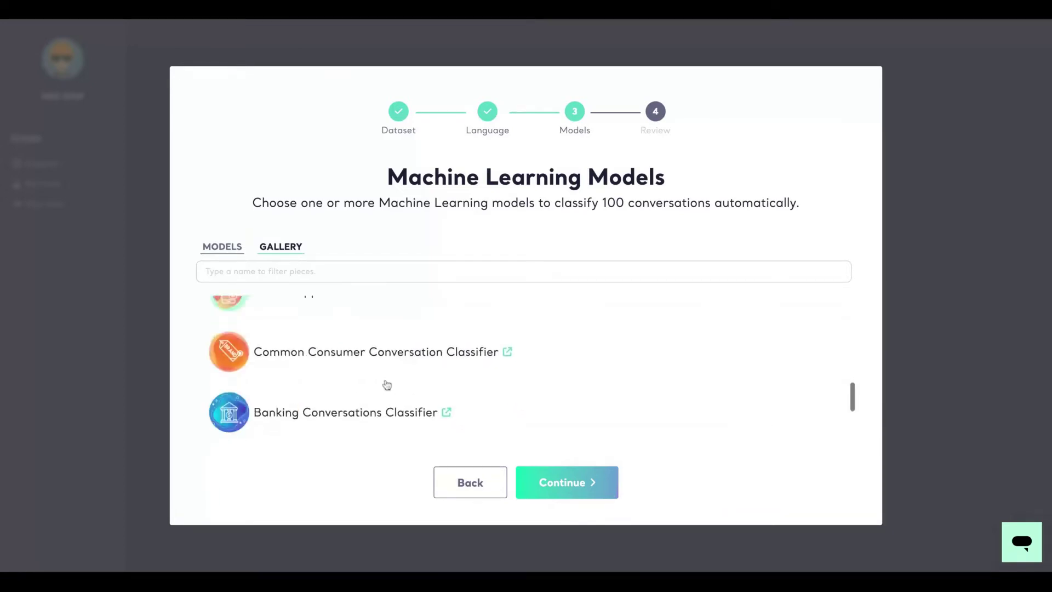
scroll(388, 384, down, 1)
click(568, 482)
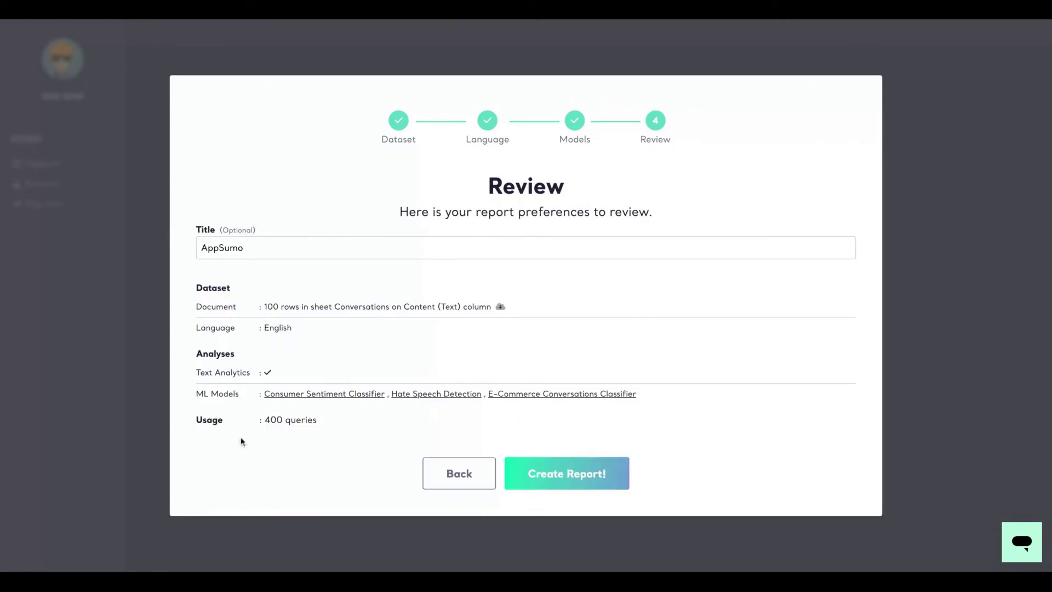
Step: Check the 400-query usage and create the AppSumo report
drag(265, 421, 318, 421)
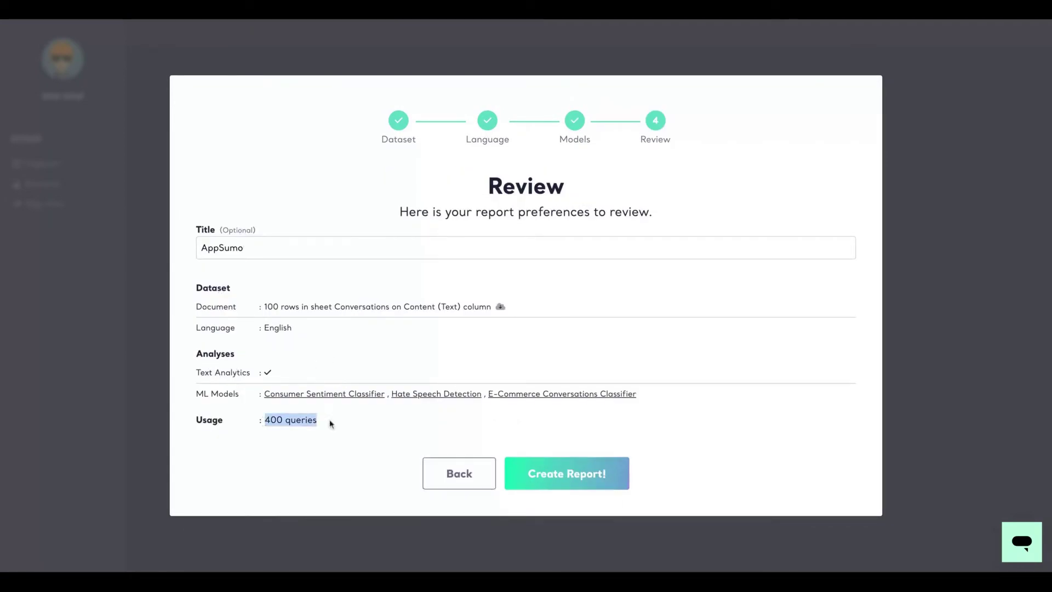
click(562, 490)
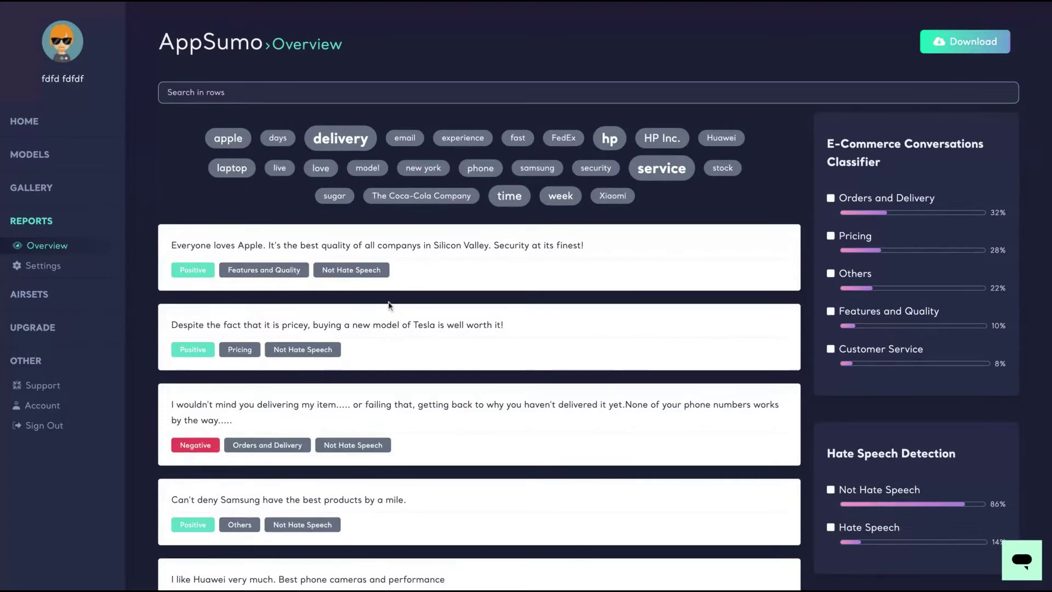
scroll(391, 304, down, 1)
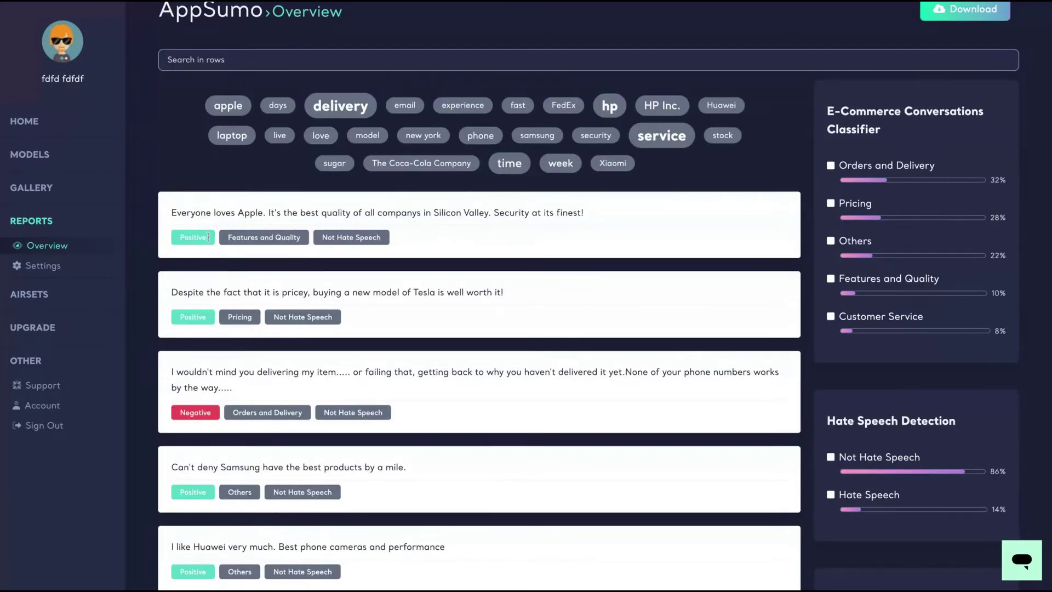
scroll(205, 263, down, 6)
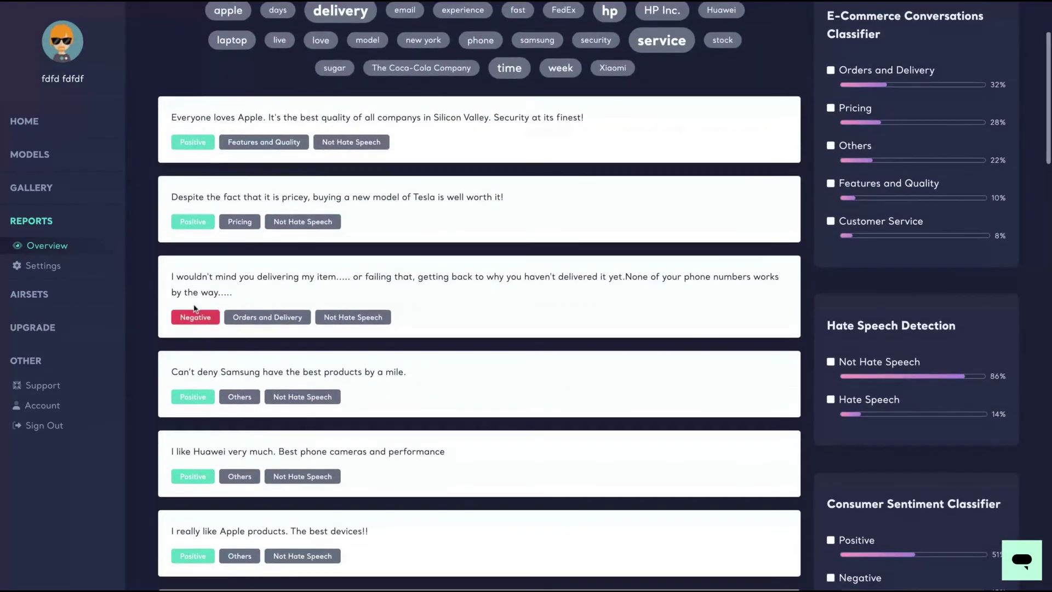
scroll(247, 268, down, 4)
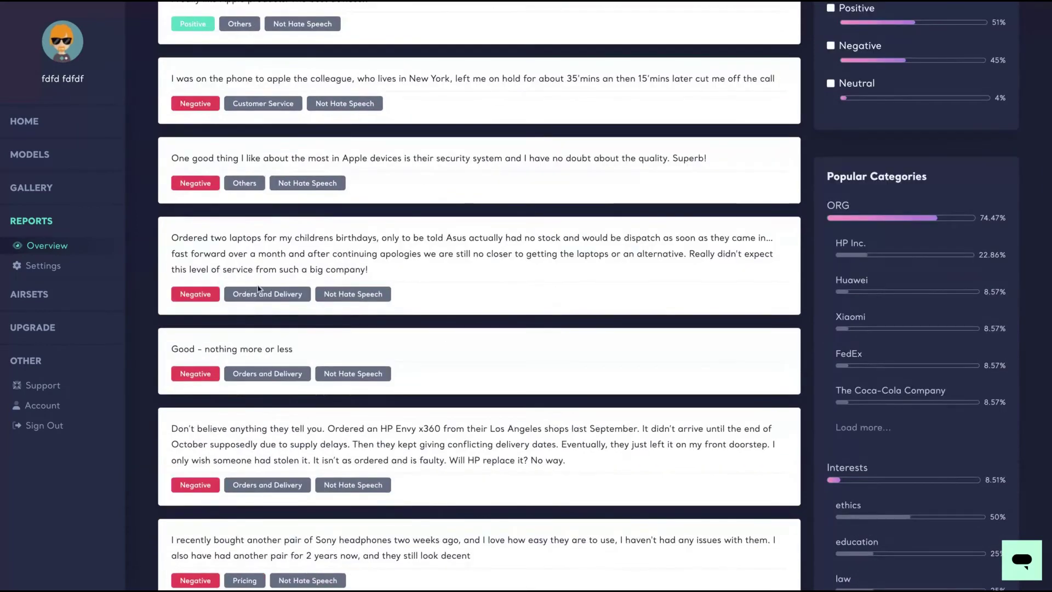
scroll(296, 224, up, 1)
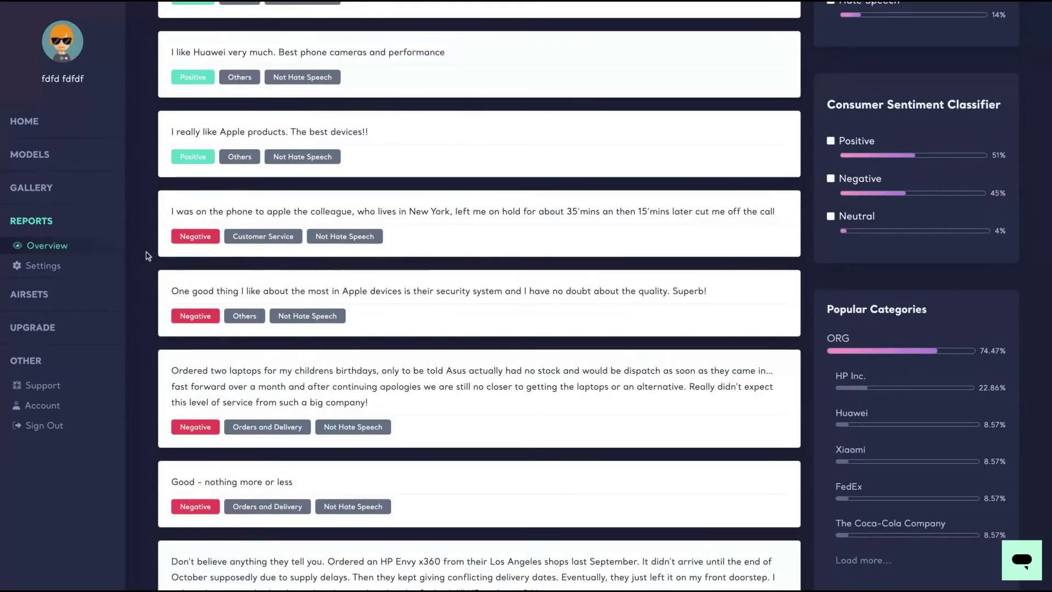
scroll(410, 324, down, 1)
scroll(409, 323, down, 3)
scroll(411, 321, up, 13)
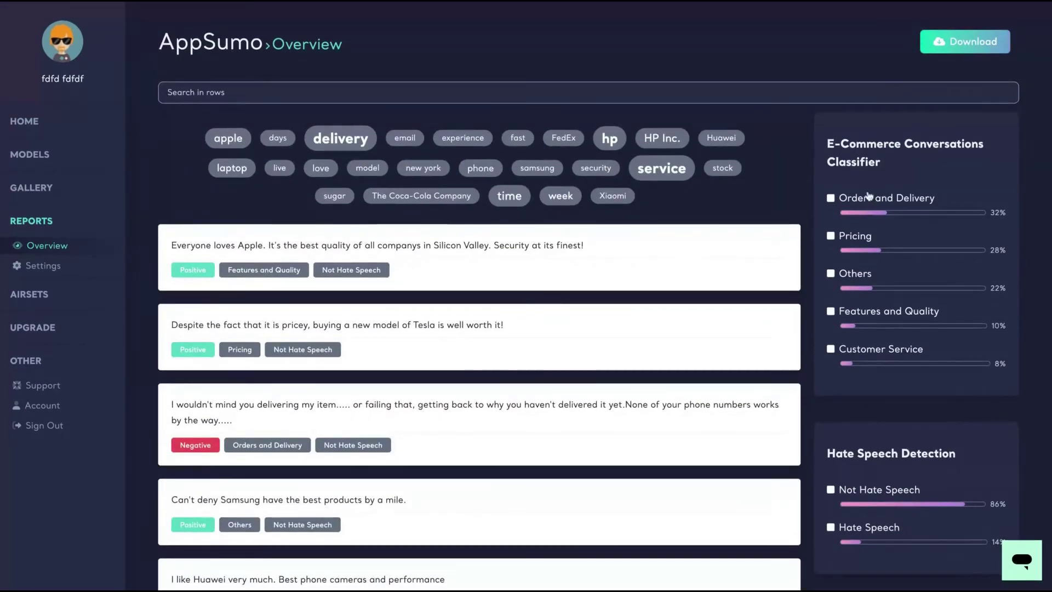
scroll(874, 292, down, 1)
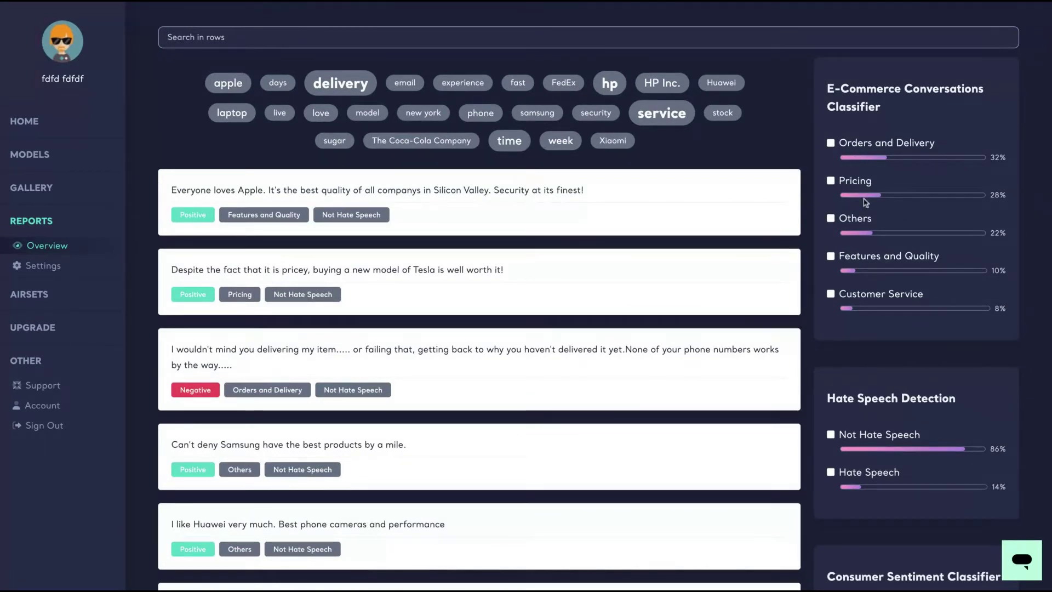
scroll(867, 236, down, 1)
scroll(868, 235, down, 2)
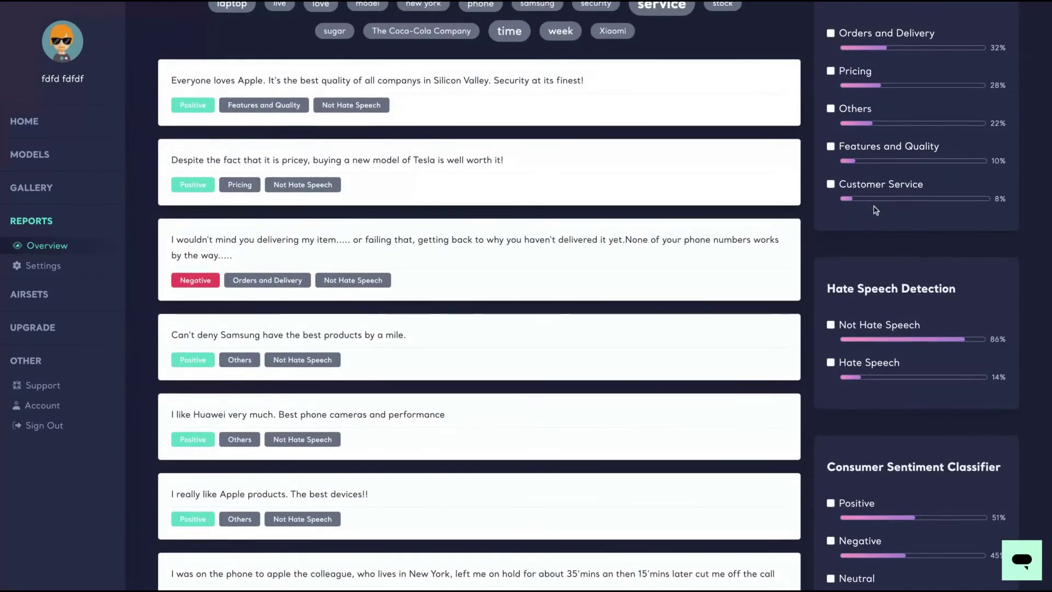
scroll(874, 214, down, 2)
scroll(876, 210, down, 2)
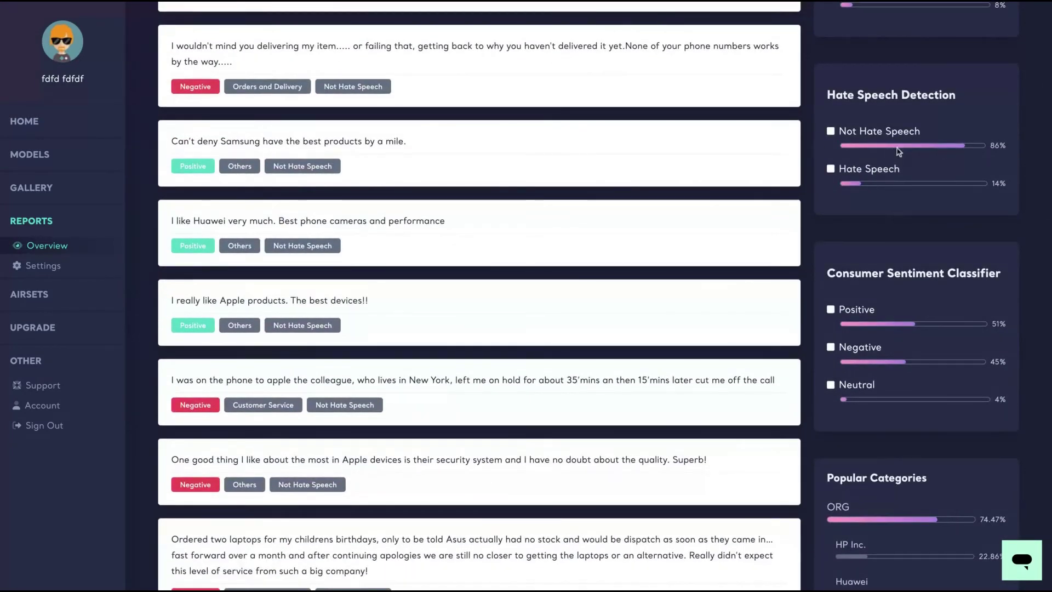
click(831, 168)
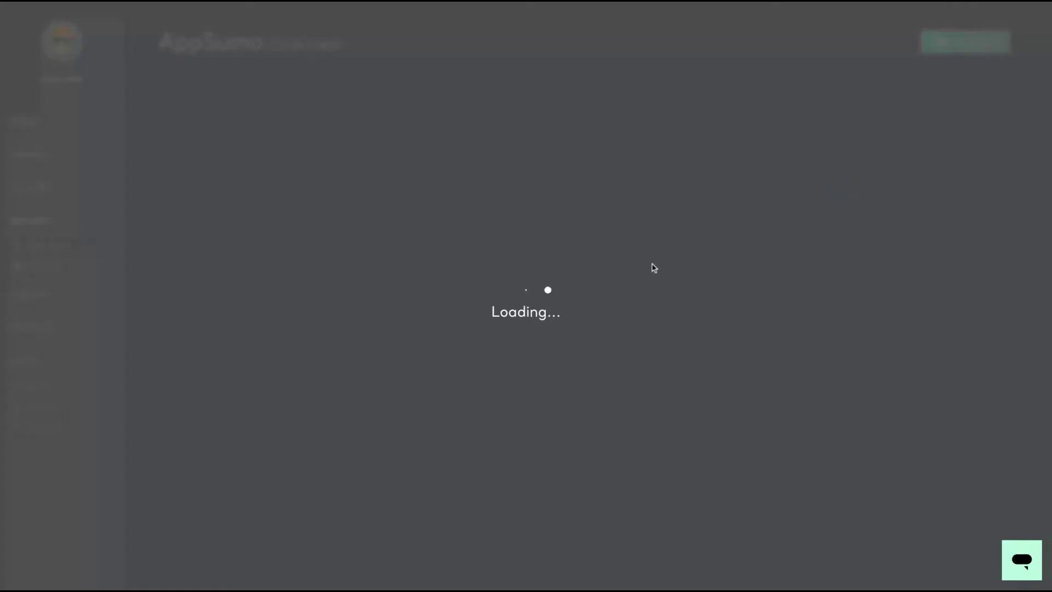
scroll(323, 372, down, 2)
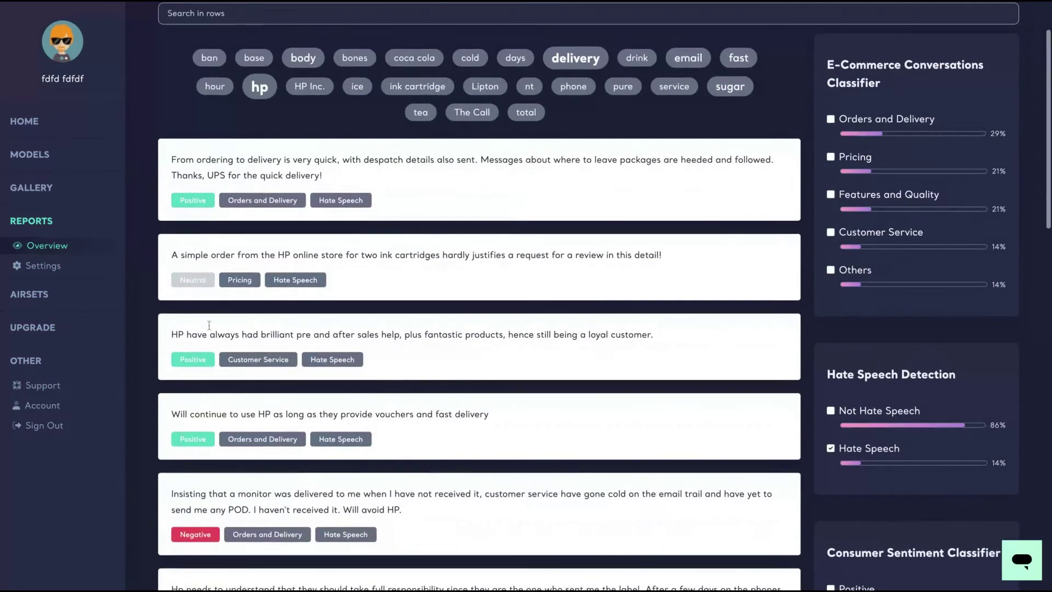
scroll(233, 317, down, 8)
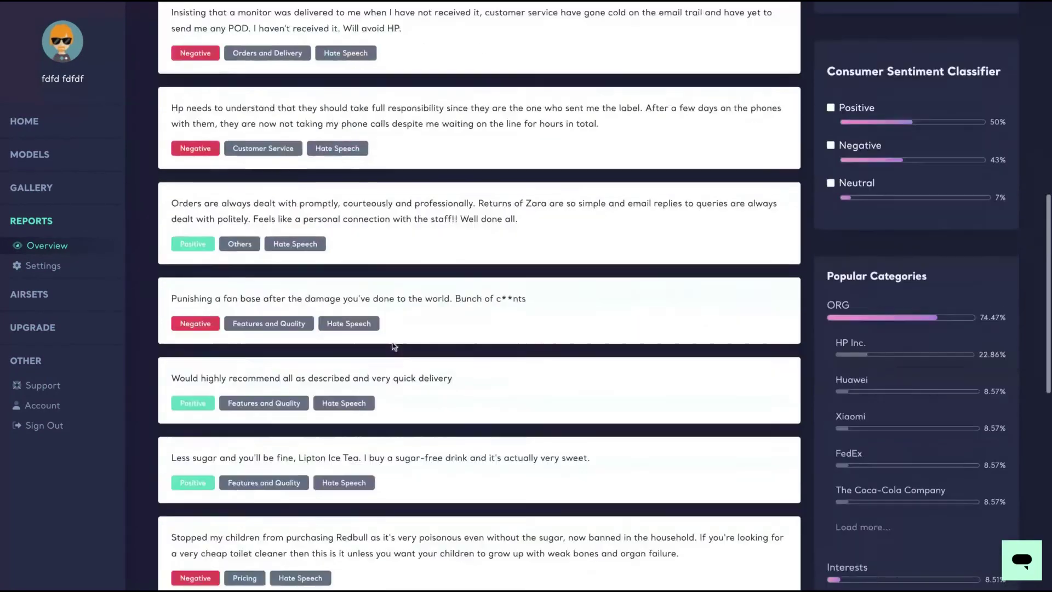
scroll(393, 347, down, 2)
scroll(393, 347, up, 12)
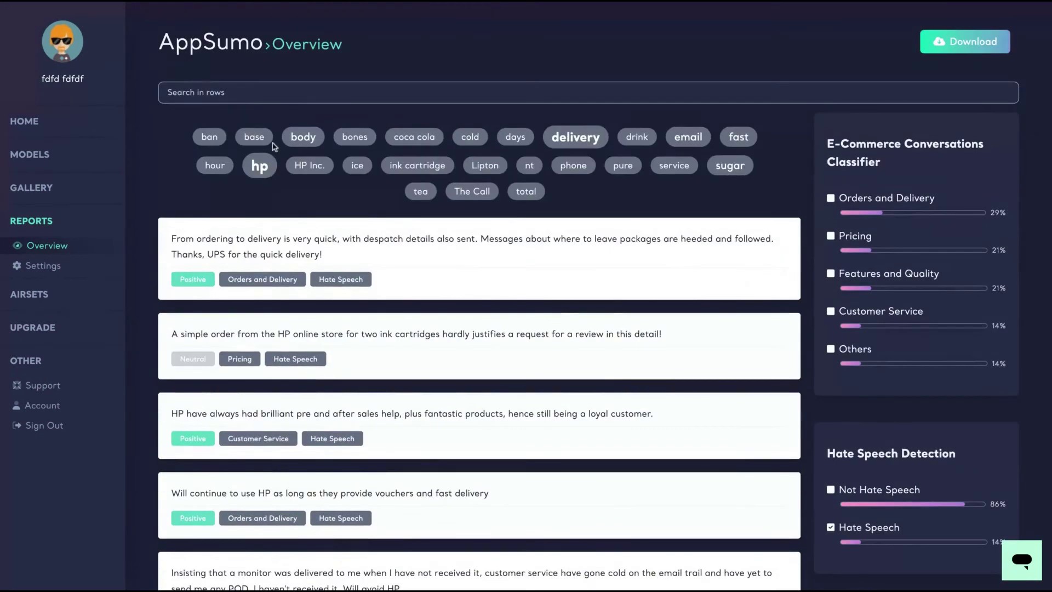
click(346, 142)
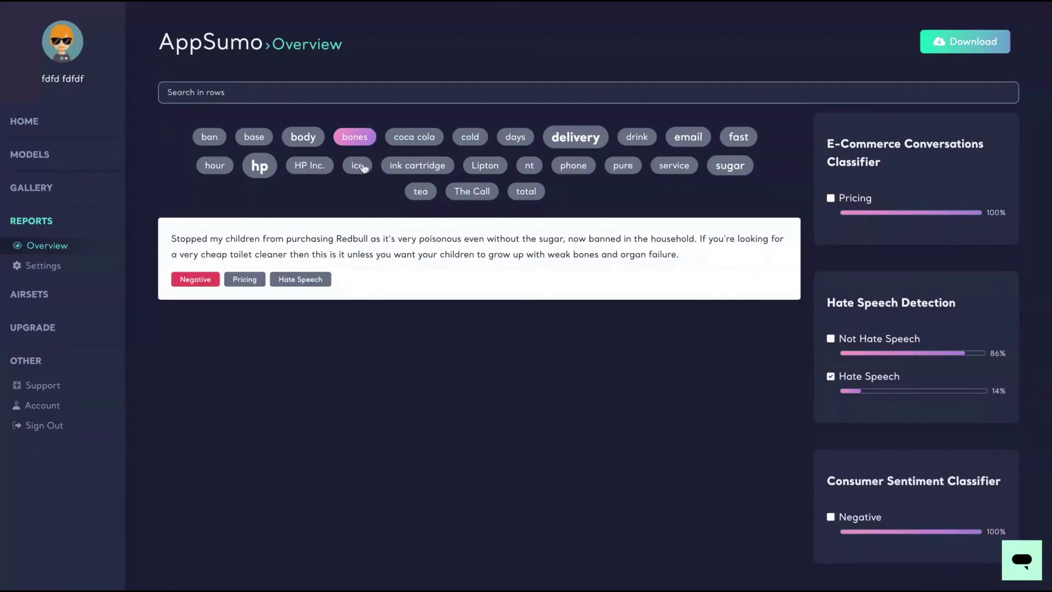
click(302, 137)
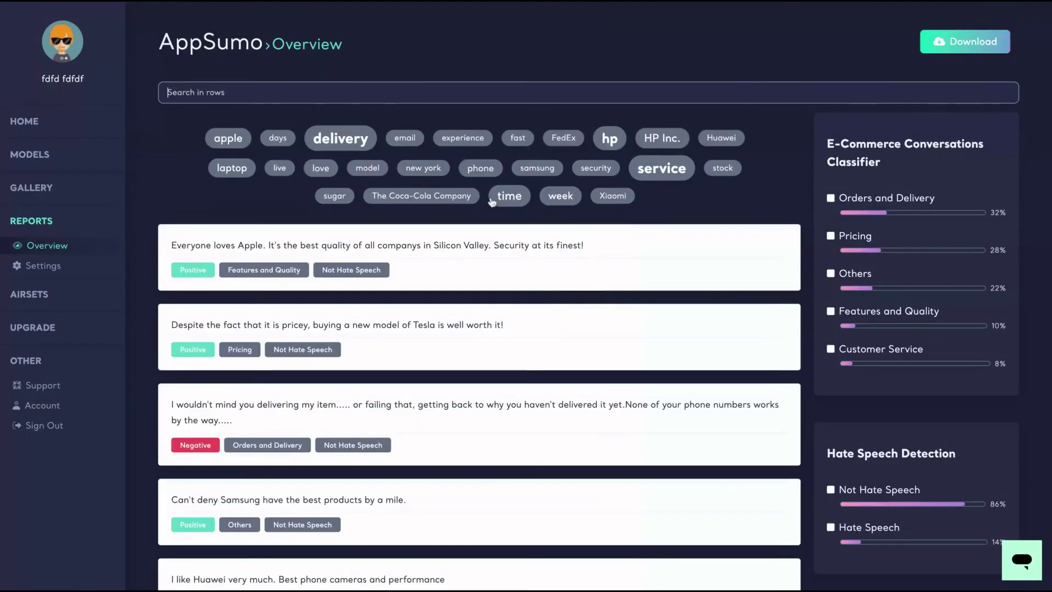
Step: Filter the report by the 'time' keyword and review the filtered reviews and category panels
click(508, 200)
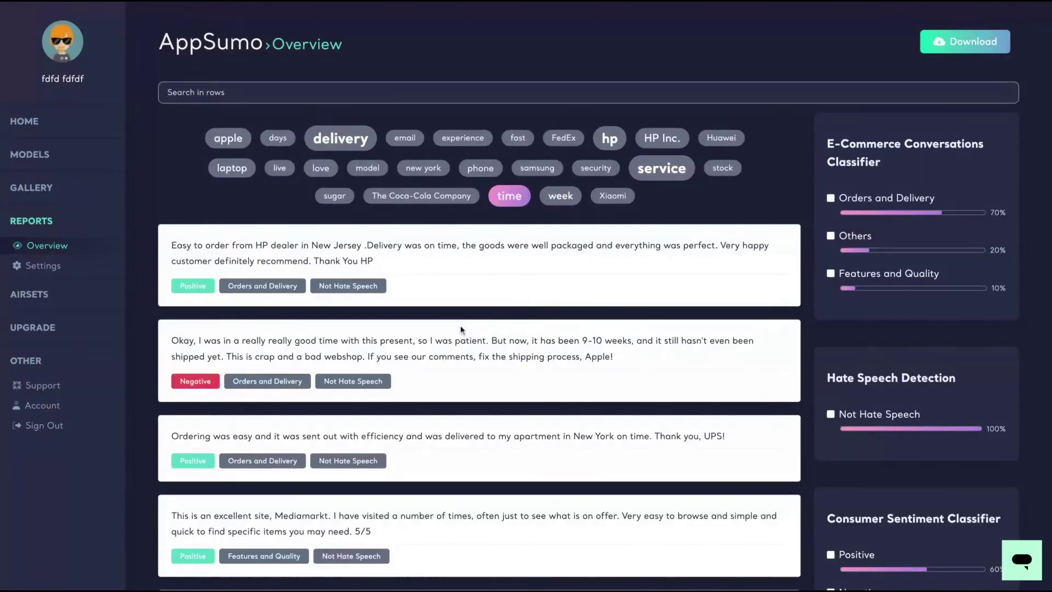
scroll(463, 327, down, 10)
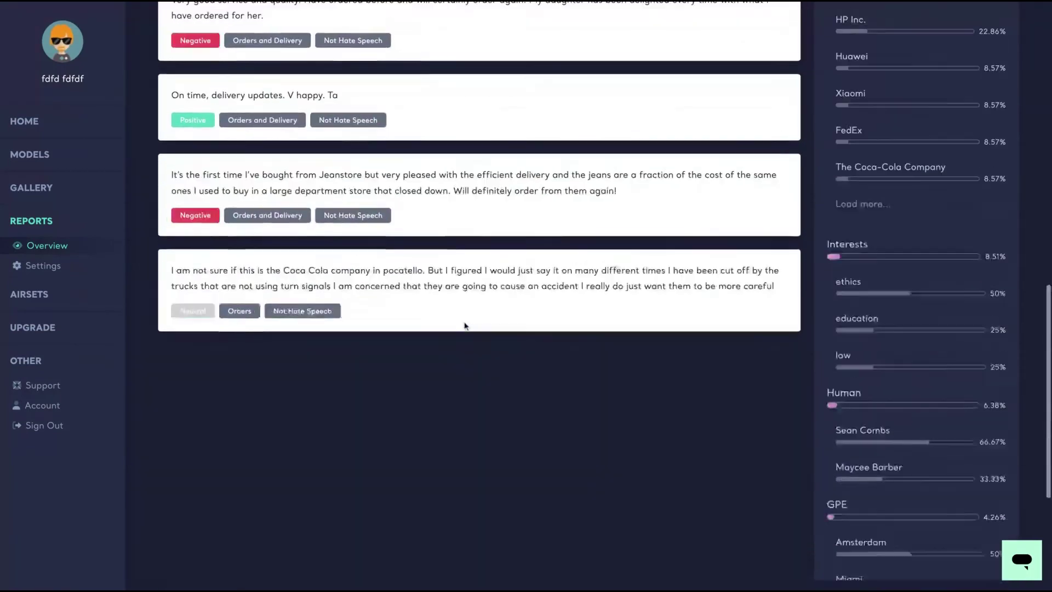
scroll(466, 327, up, 15)
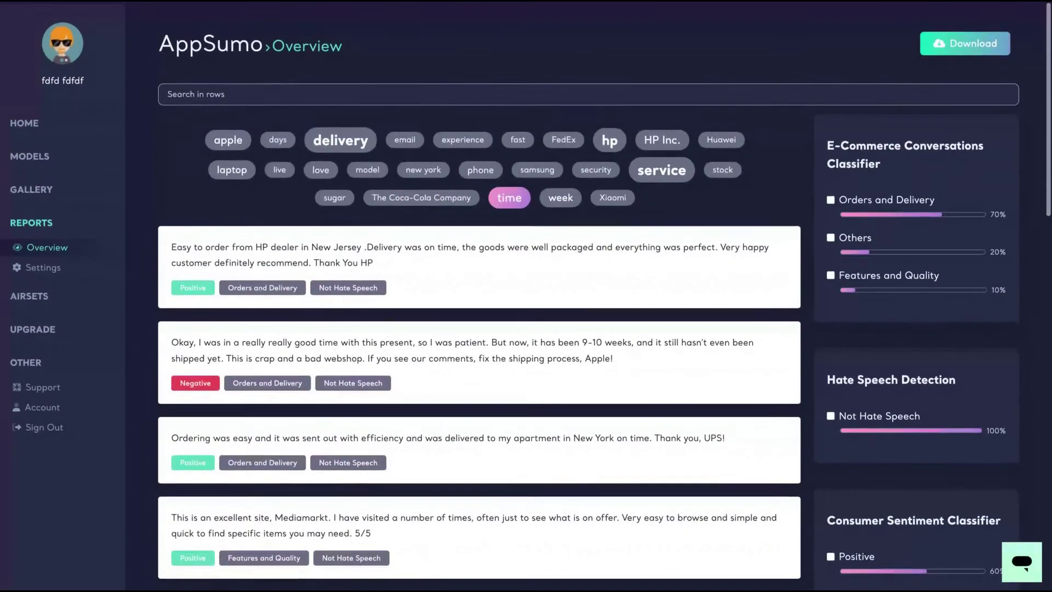
scroll(777, 312, down, 15)
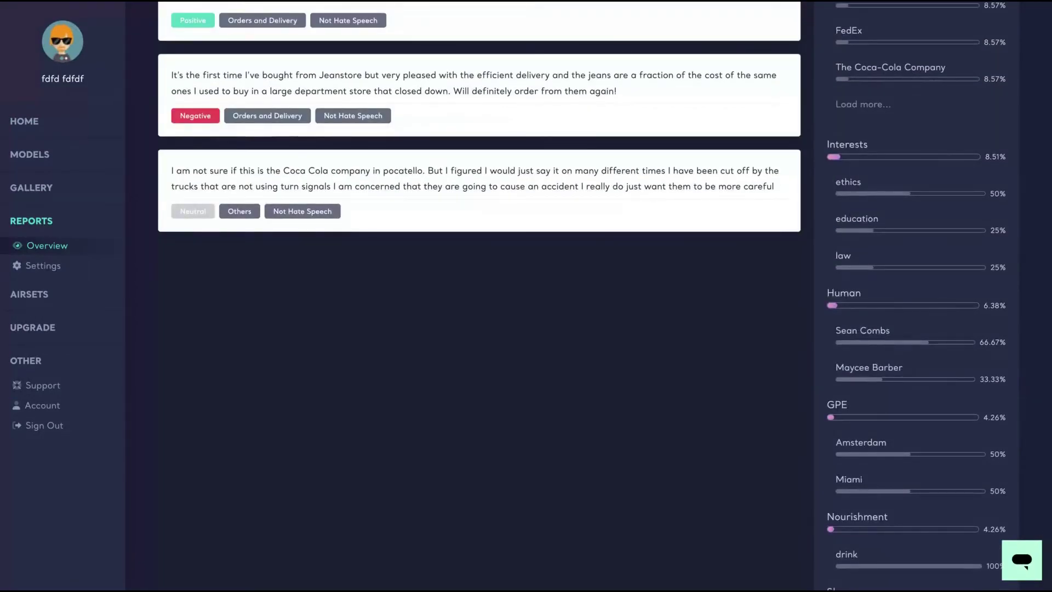
scroll(605, 296, down, 1)
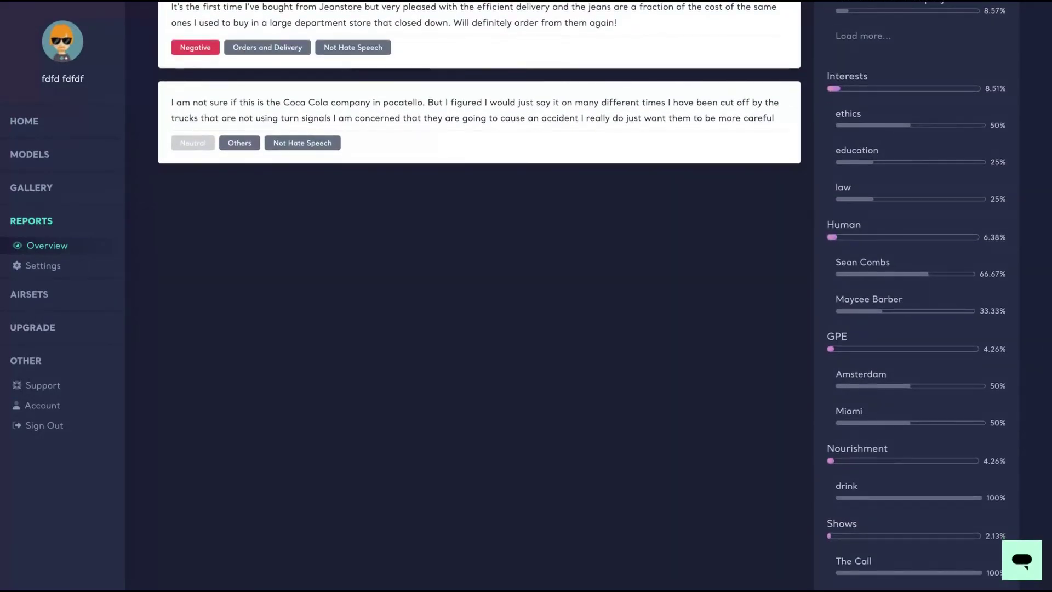
scroll(605, 296, down, 1)
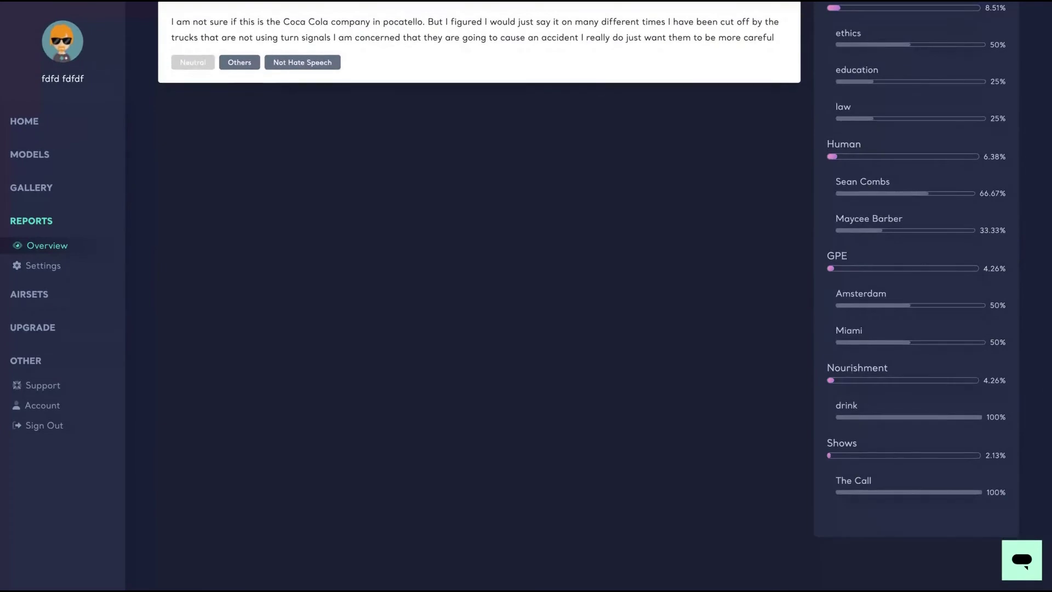
scroll(479, 296, up, 8)
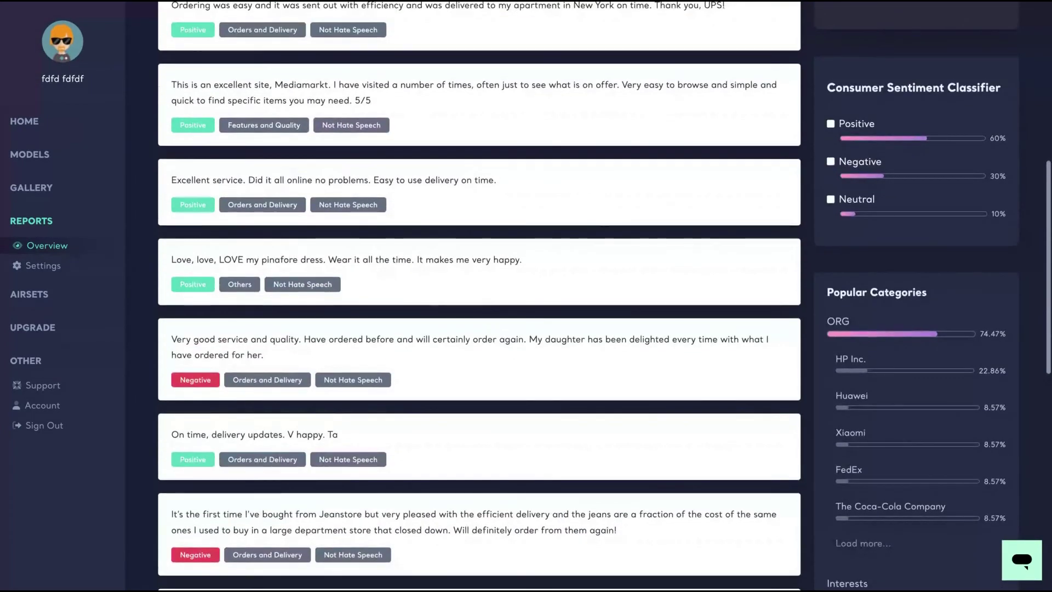
scroll(479, 296, up, 6)
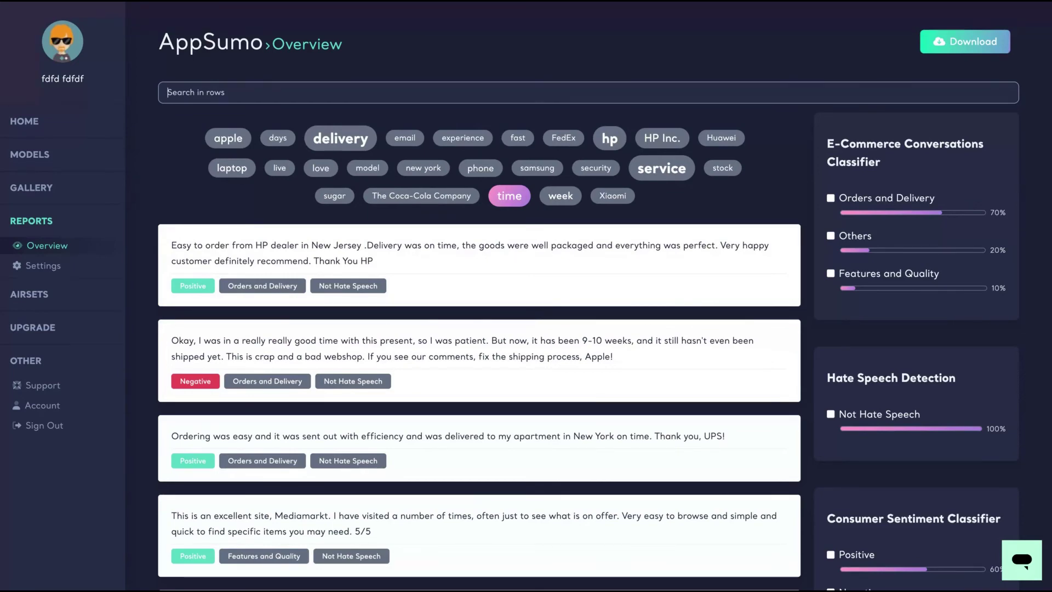
scroll(588, 328, down, 3)
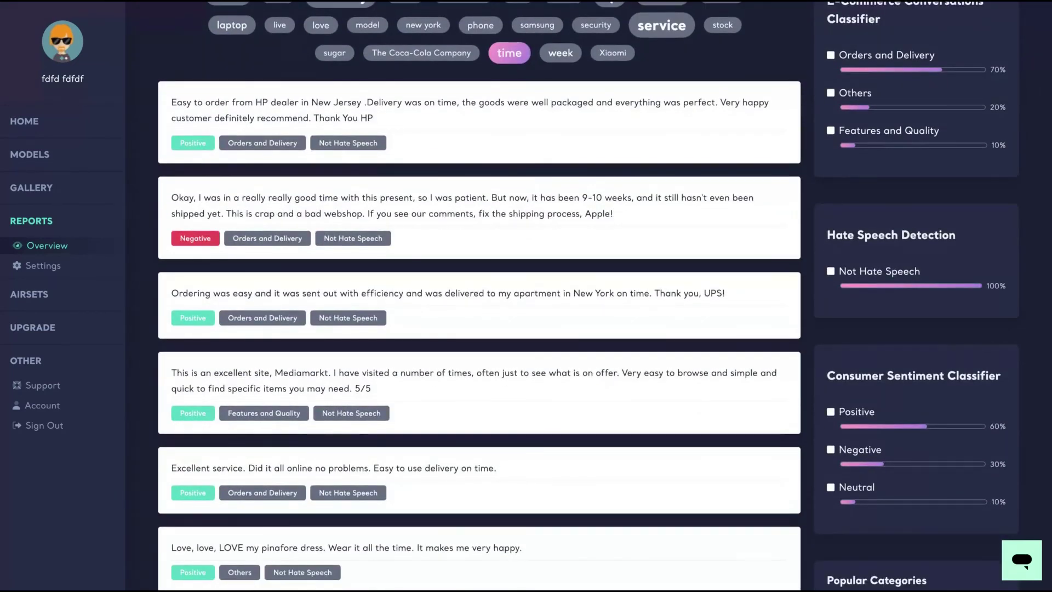
scroll(589, 329, up, 3)
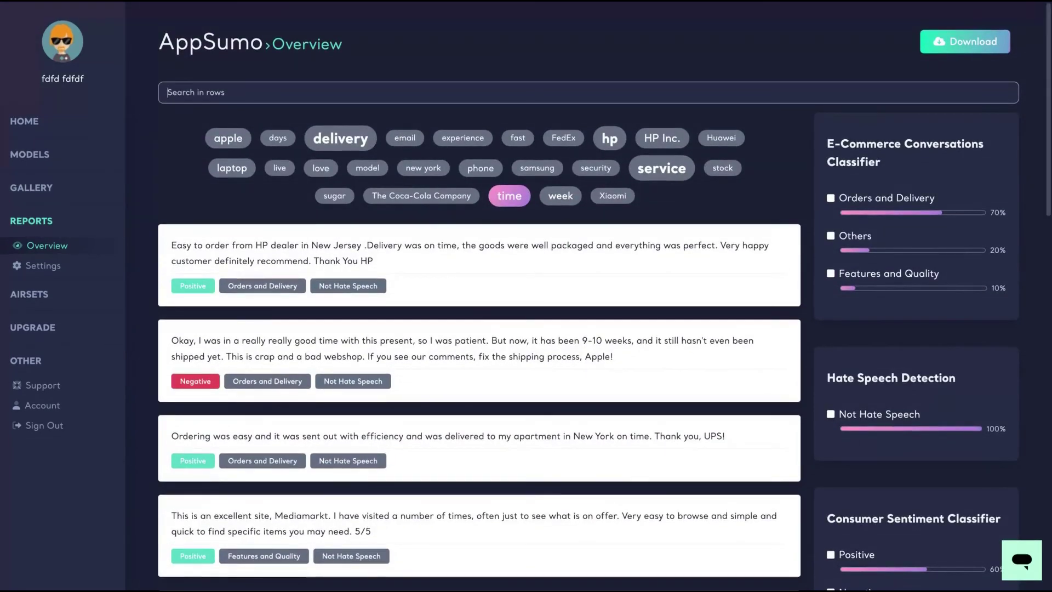